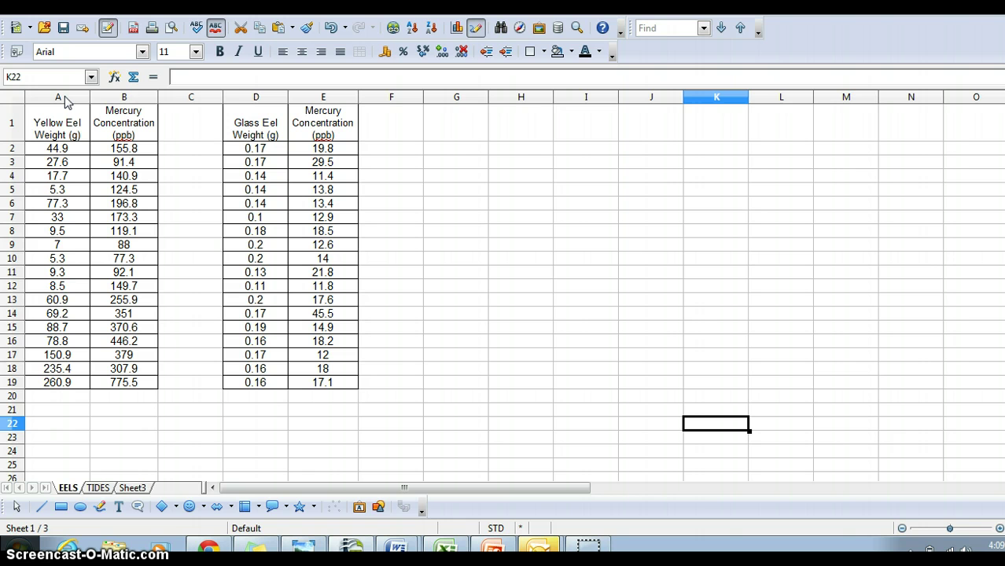
Start an XY (Scatter) chart with points only from the yellow eel weight and mercury concentration columns A and B
click(66, 98)
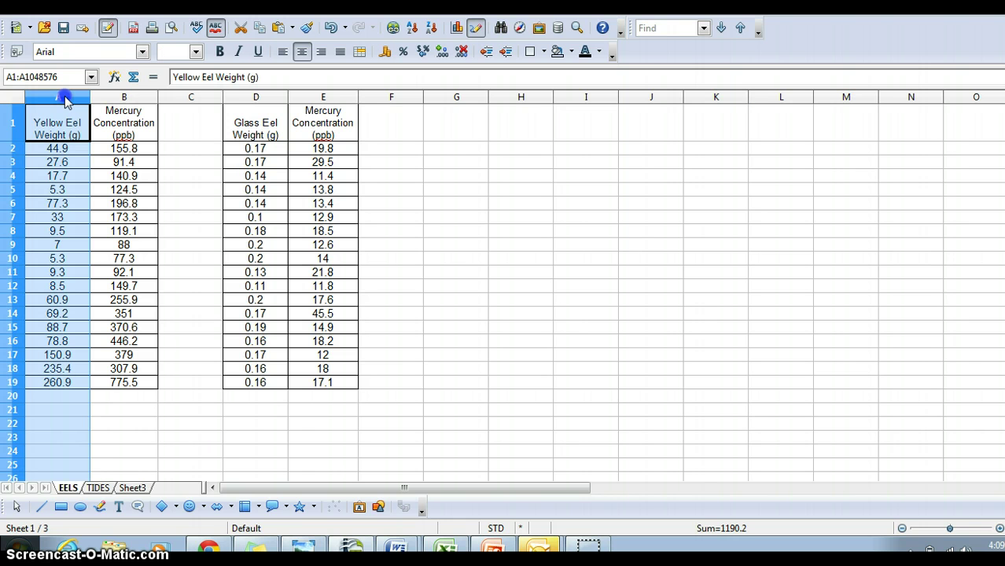
drag(66, 98, 105, 98)
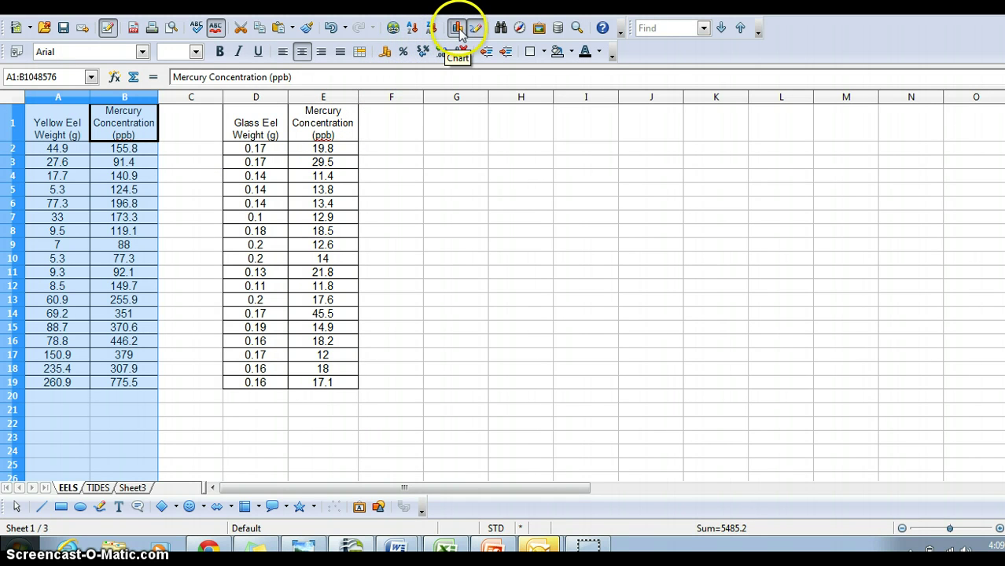
click(458, 29)
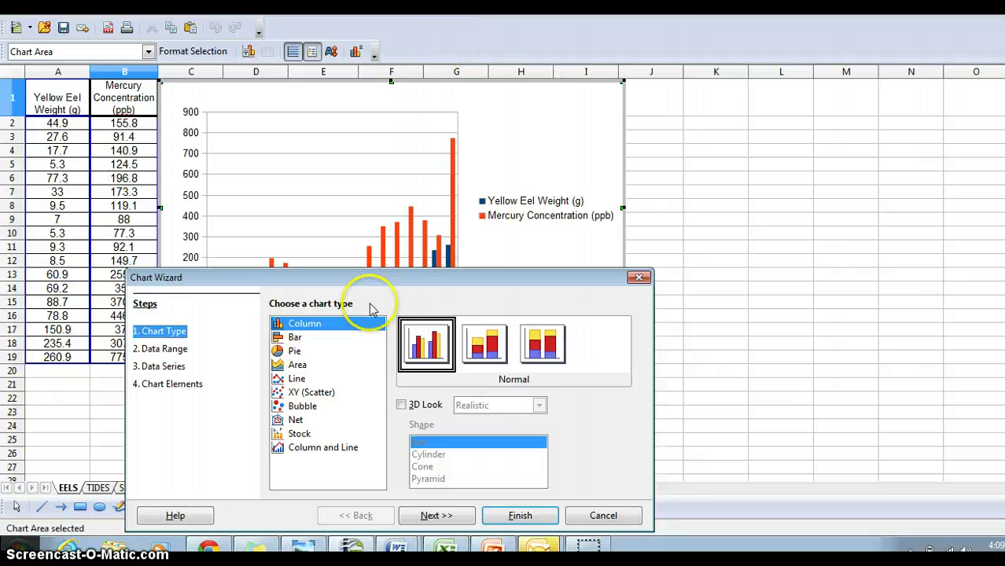
drag(389, 281, 455, 176)
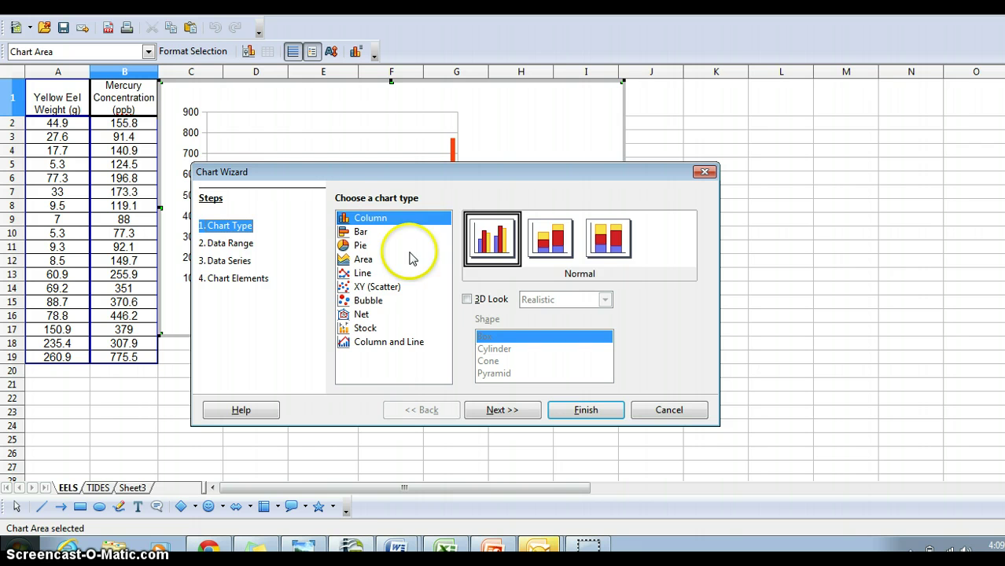
click(395, 289)
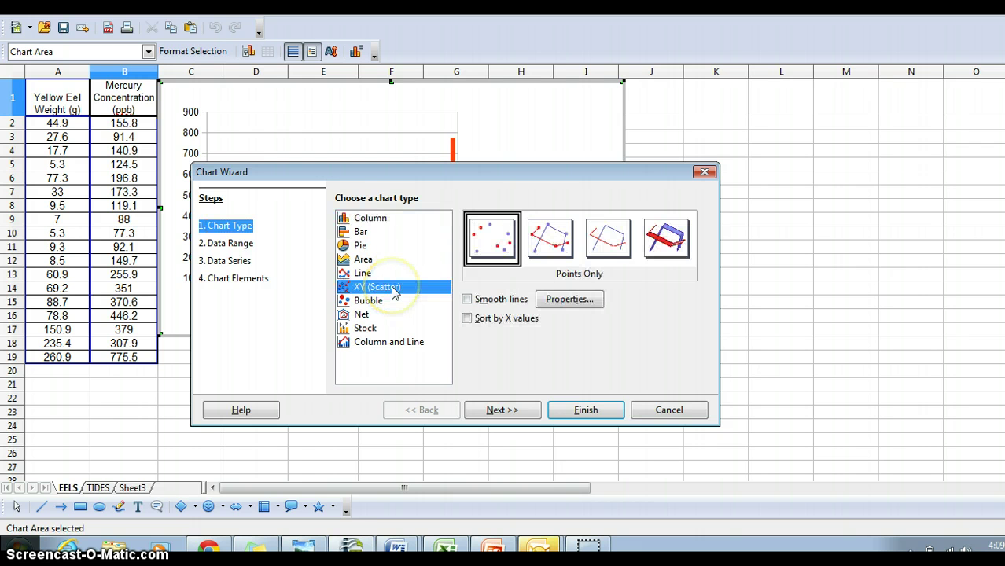
click(489, 236)
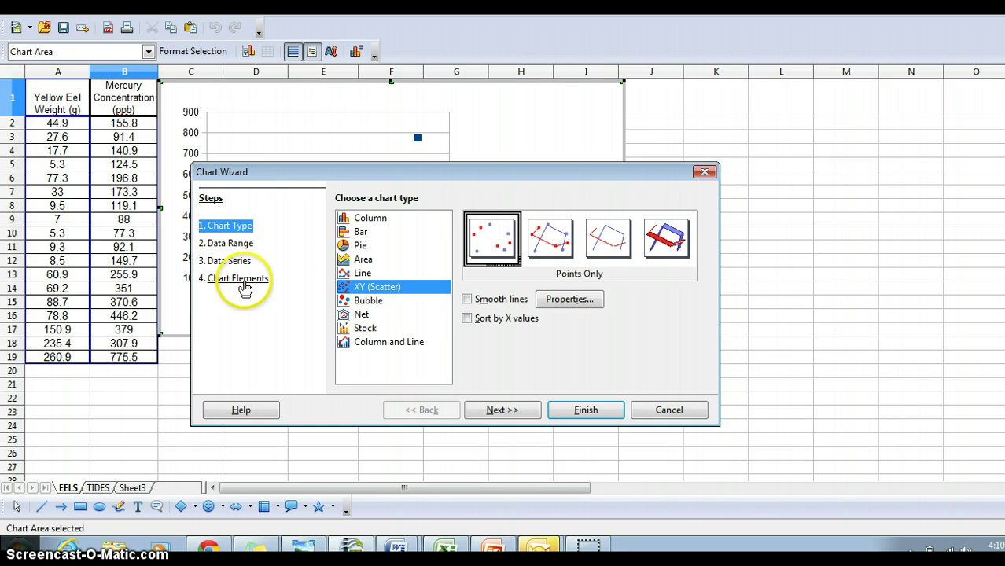
Title the chart "Correlation between Yellow Eel Weight and Mercury Concentration" in the chart elements
click(240, 279)
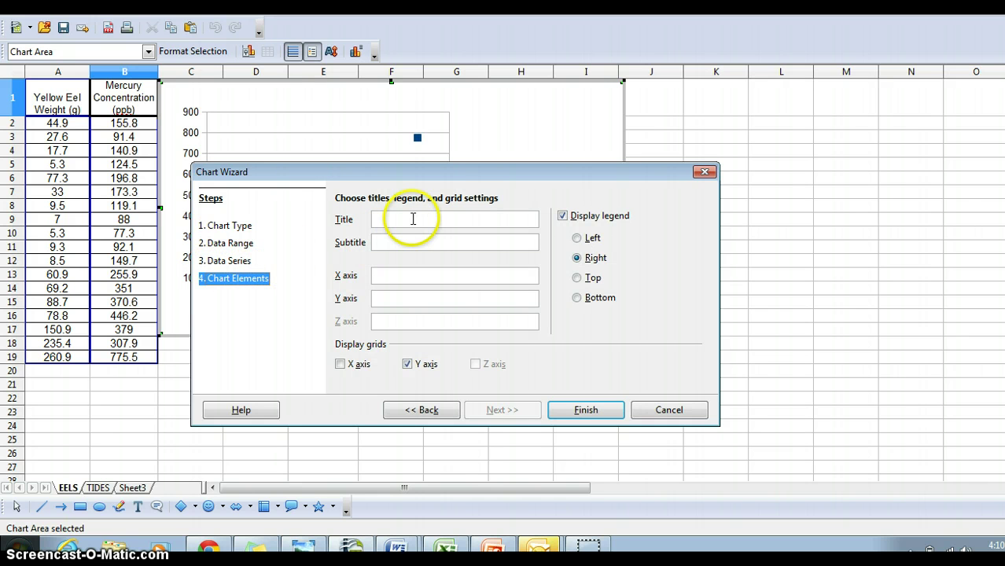
click(413, 220)
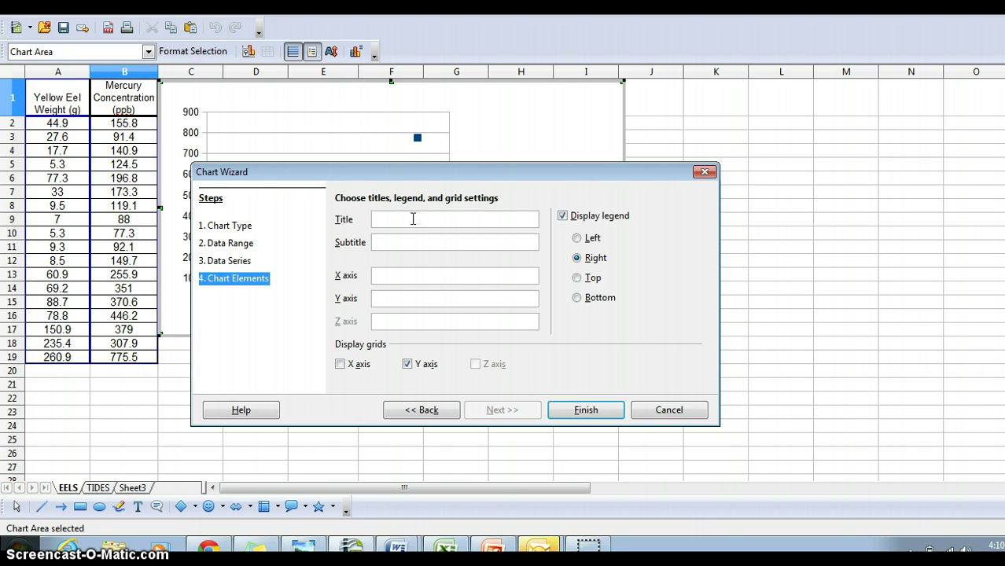
text(Correlation between Y)
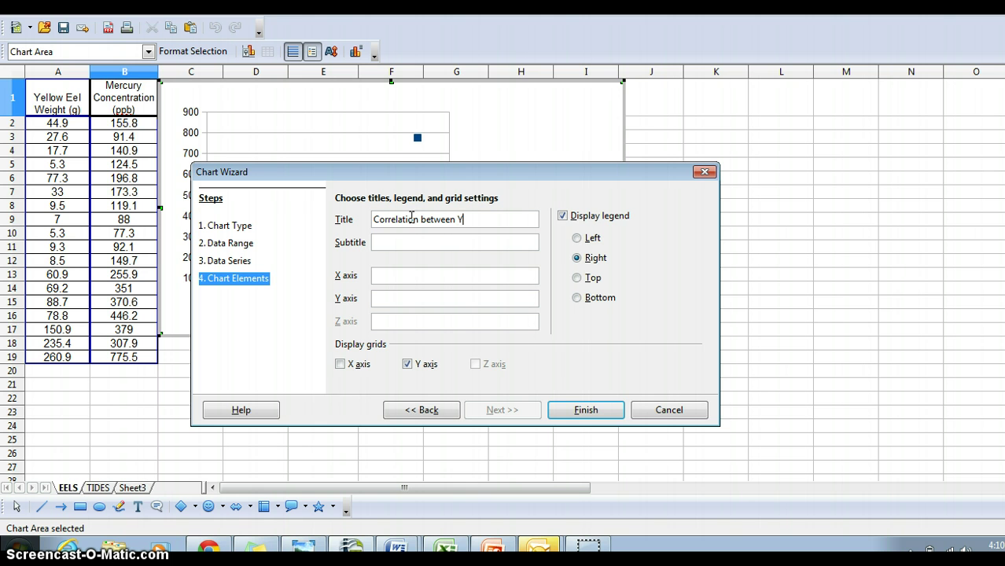
text(ellow Eel Weight and Mer)
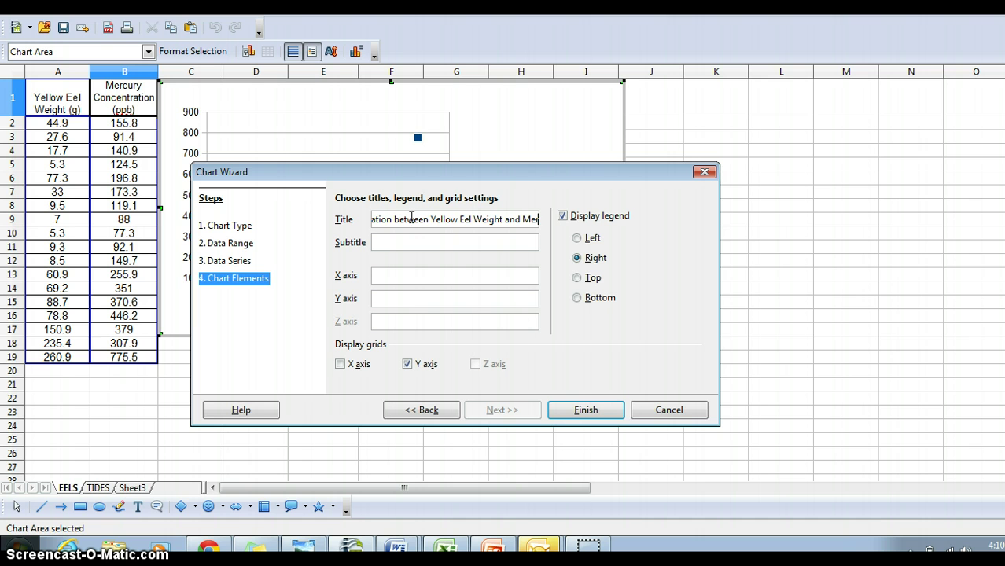
text(cury)
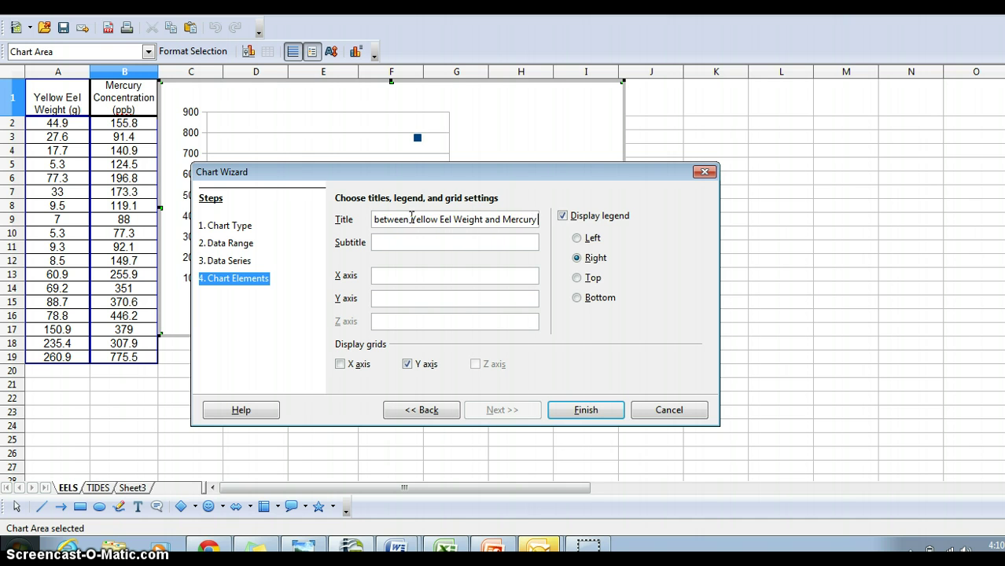
text( Concentration)
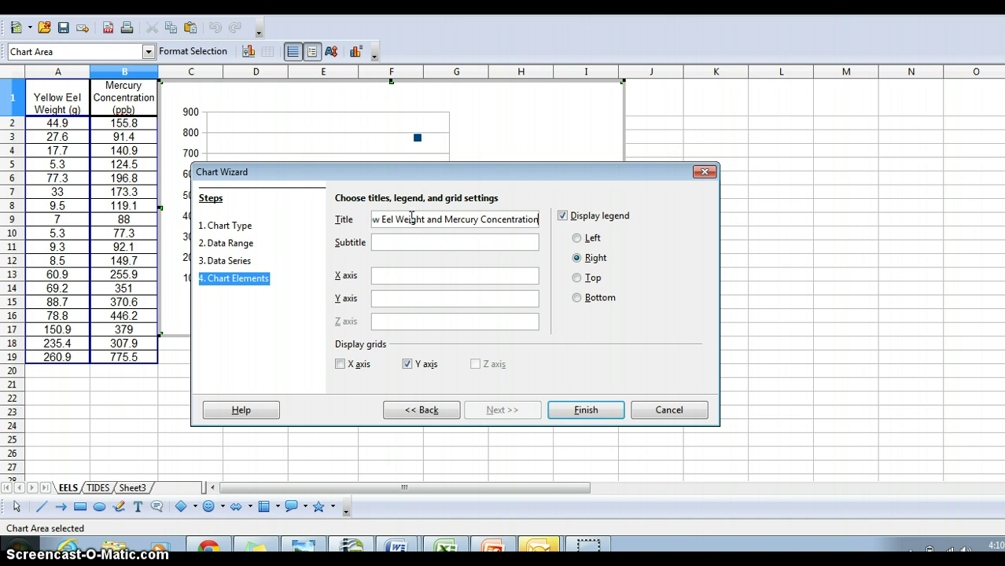
Label the X axis "Yellow Eel Weight (g)" and the Y axis "Mercury Concentration (ppb)"
click(410, 271)
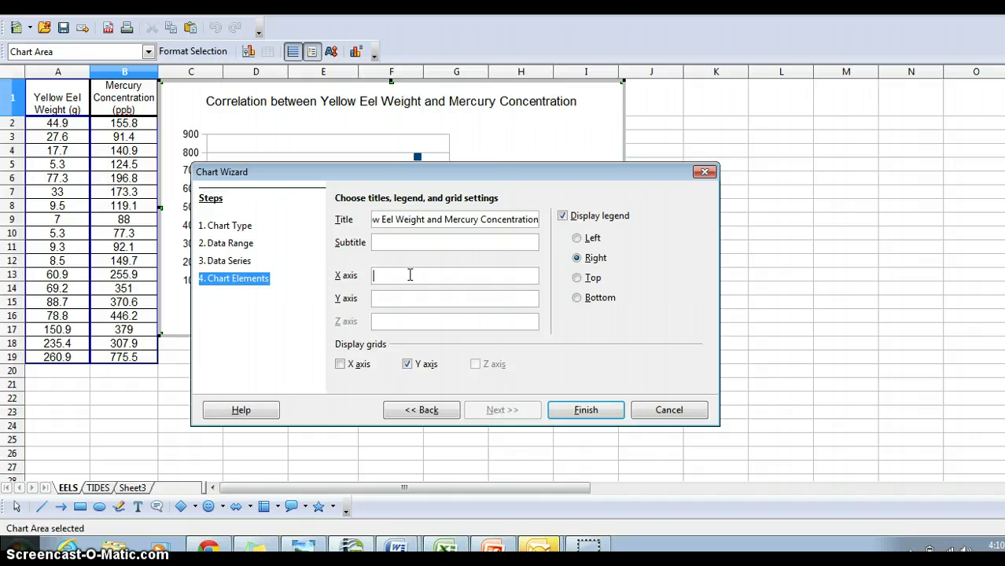
text(Yellow Eel Weight (g))
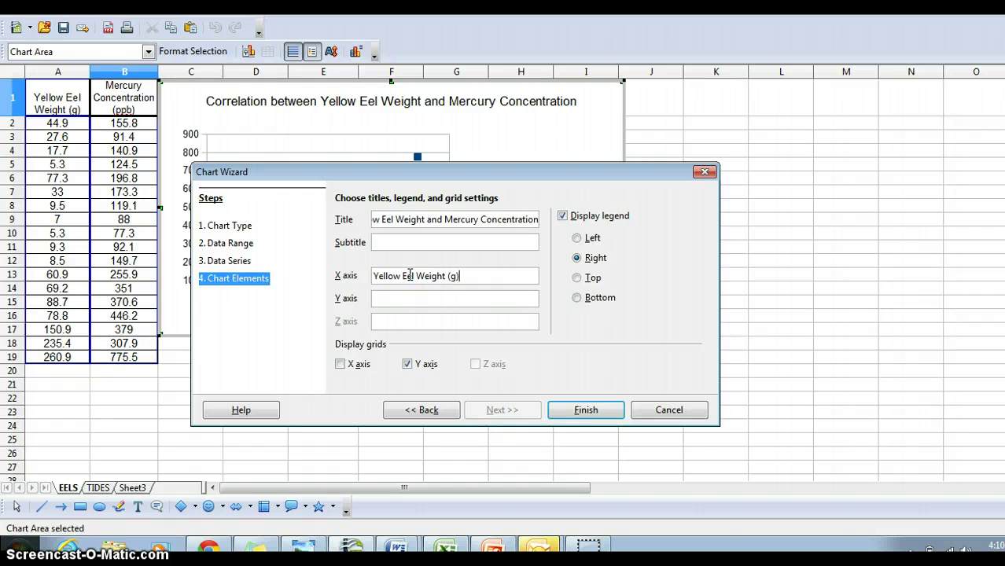
click(414, 296)
text(Mer)
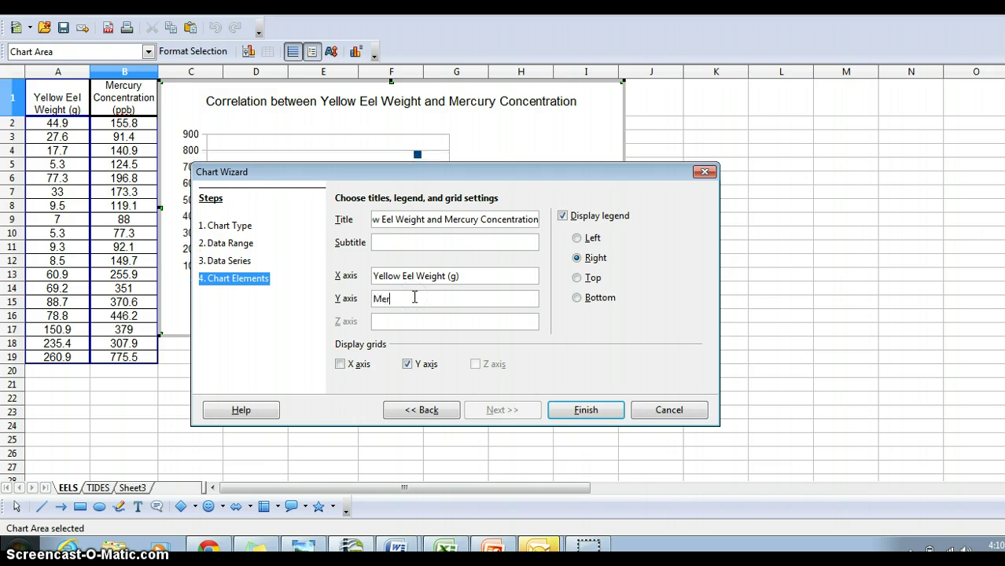
text(cury Concentration (p)
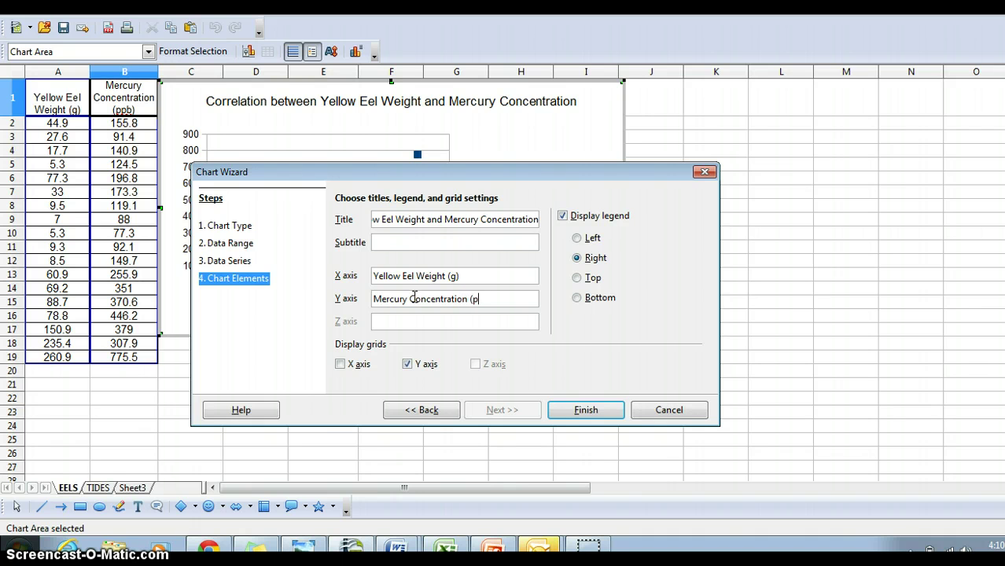
text(pb))
click(470, 198)
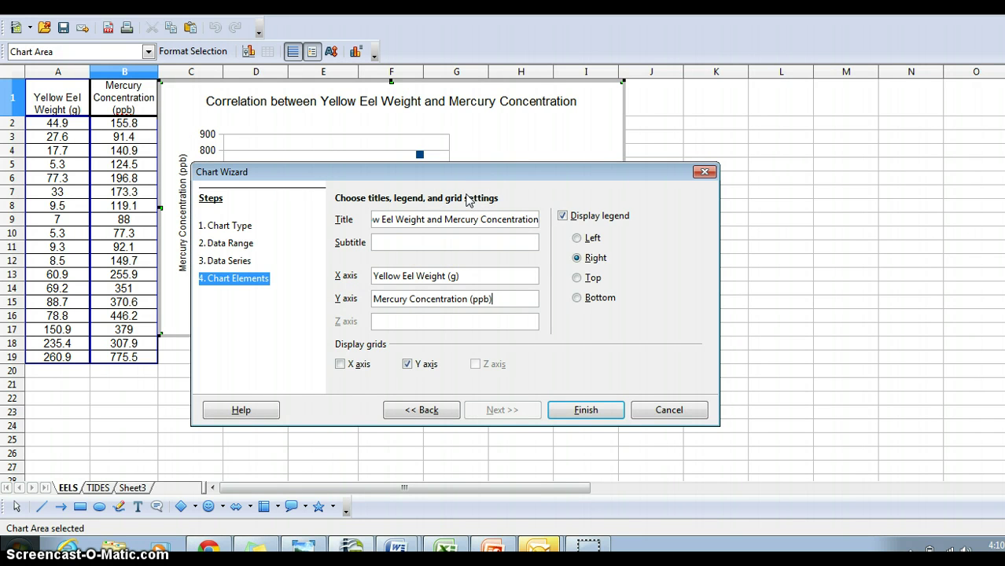
Finish the chart without a legend and move it beside the glass eel data so that both tables are uncovered
click(563, 217)
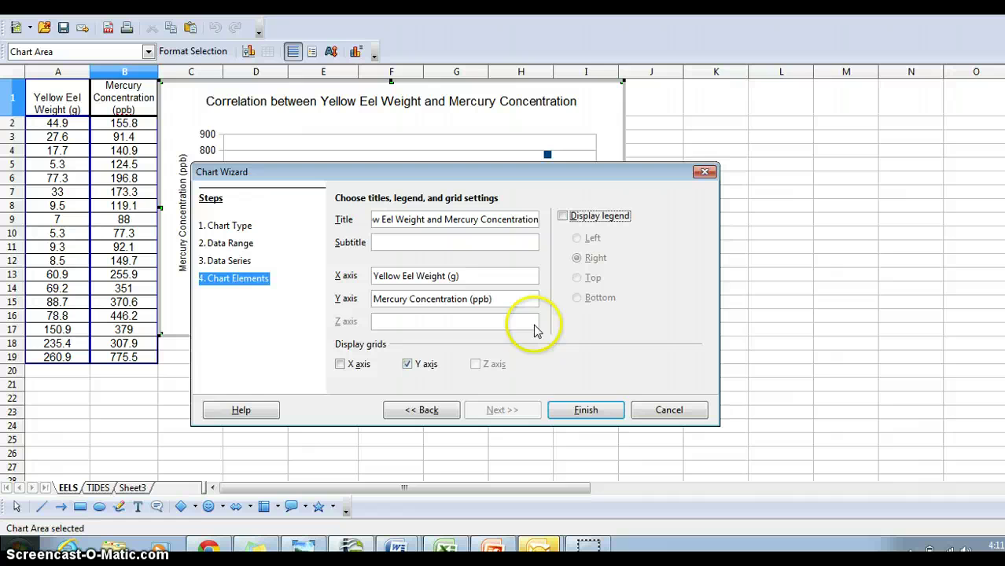
click(582, 410)
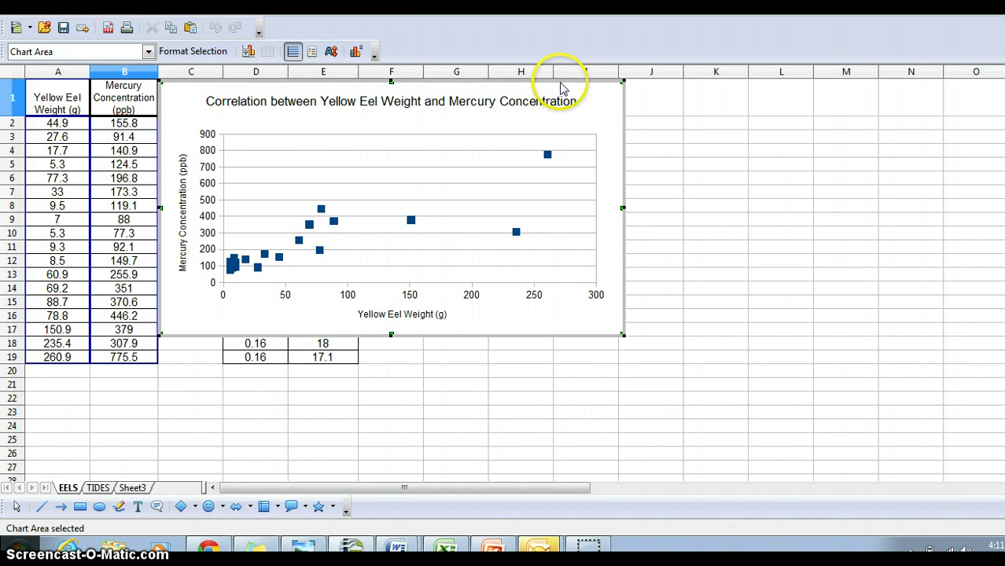
drag(563, 85, 774, 97)
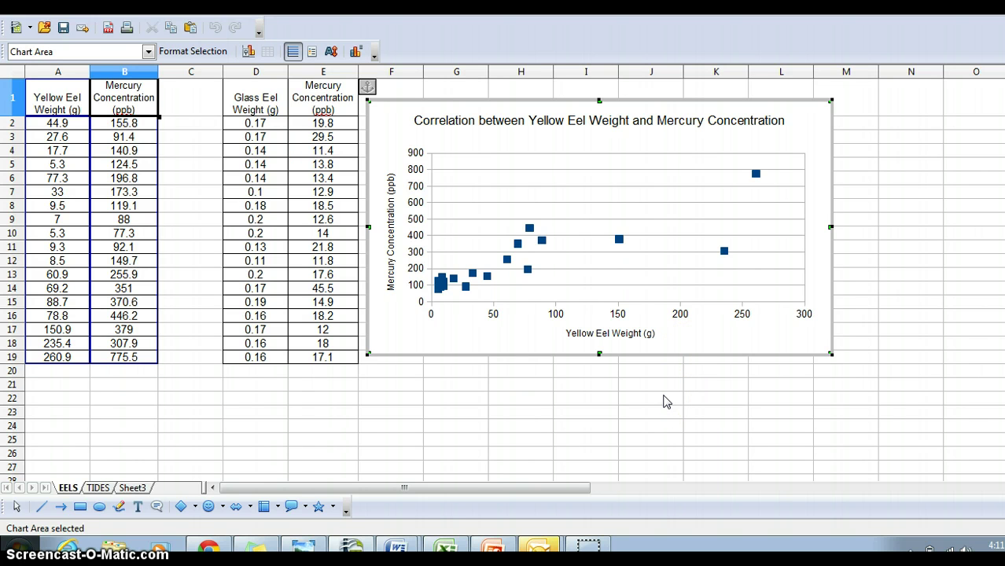
click(663, 402)
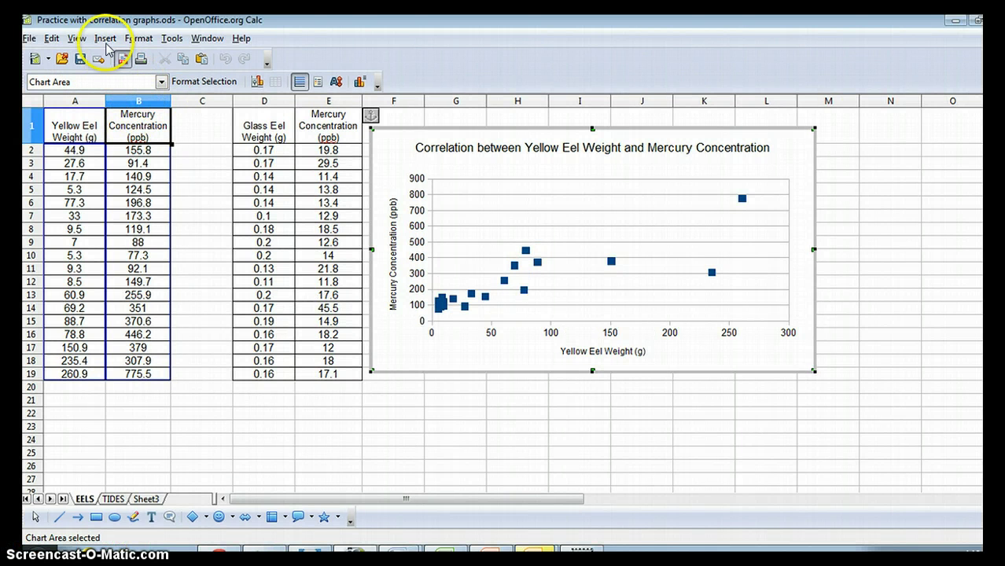
Add a linear trend line to the chart's data series, without the equation or R² value
click(105, 39)
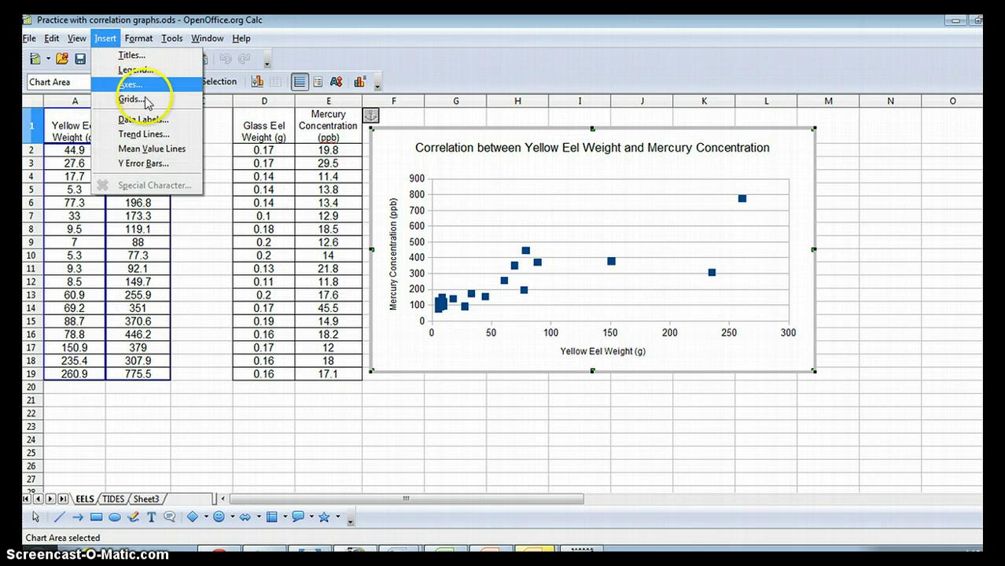
click(149, 135)
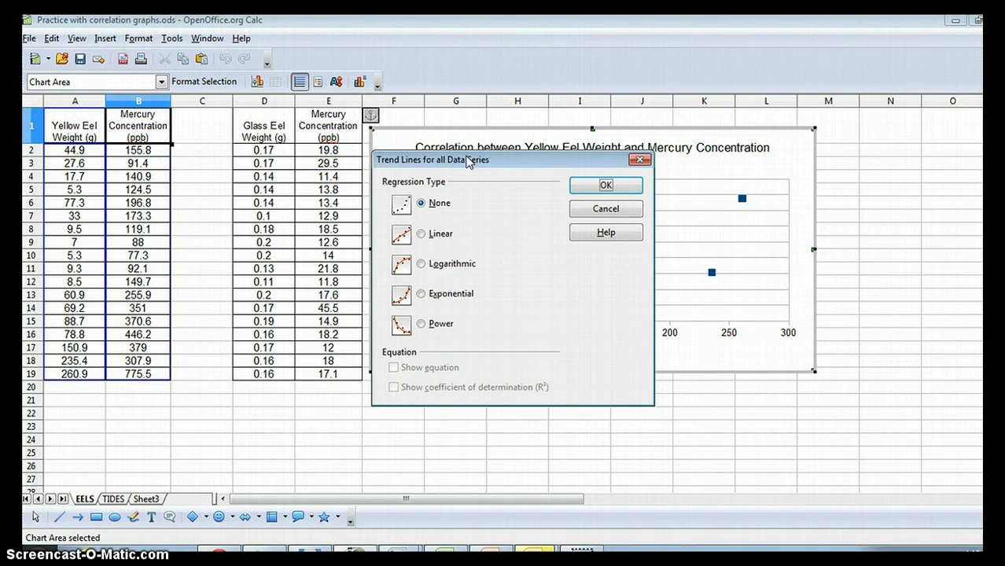
click(422, 234)
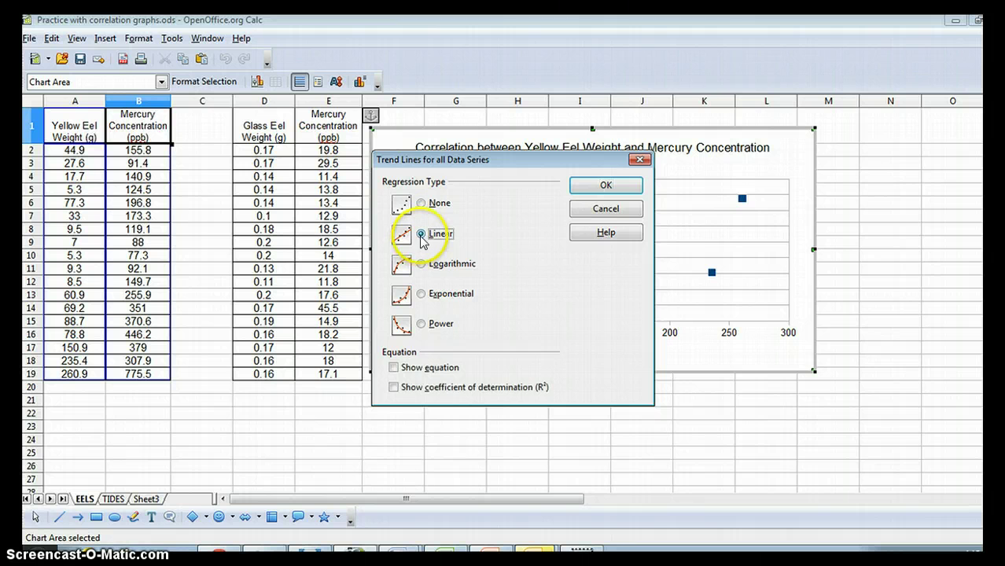
drag(491, 163, 281, 161)
click(383, 189)
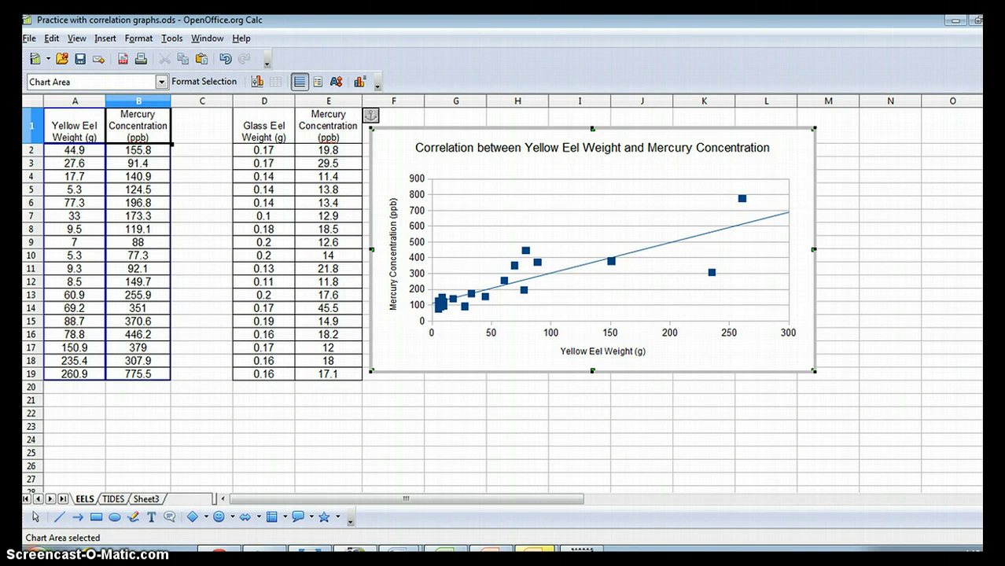
Open the Snipping Tool and capture the whole correlation chart as a rectangular snip
click(31, 555)
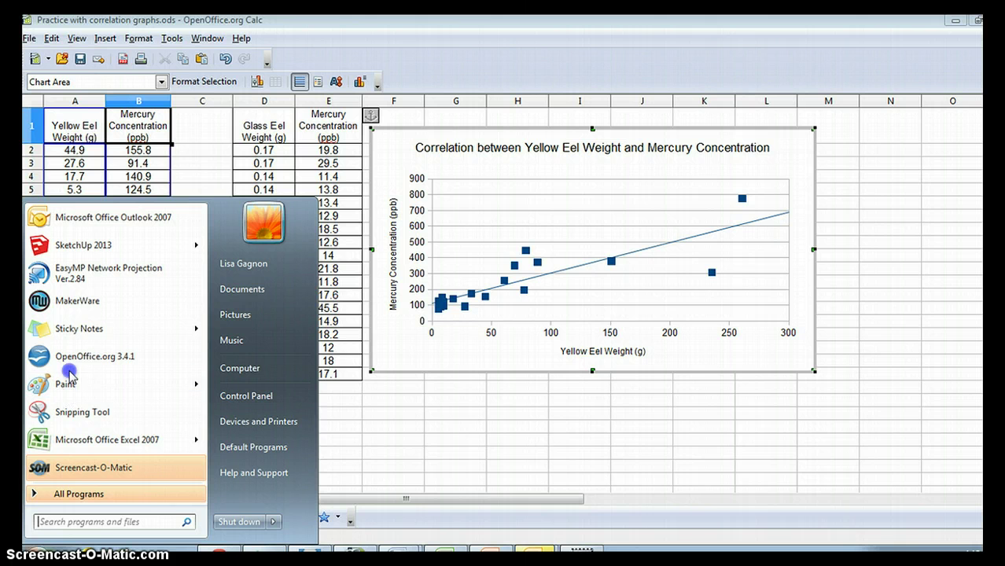
click(98, 417)
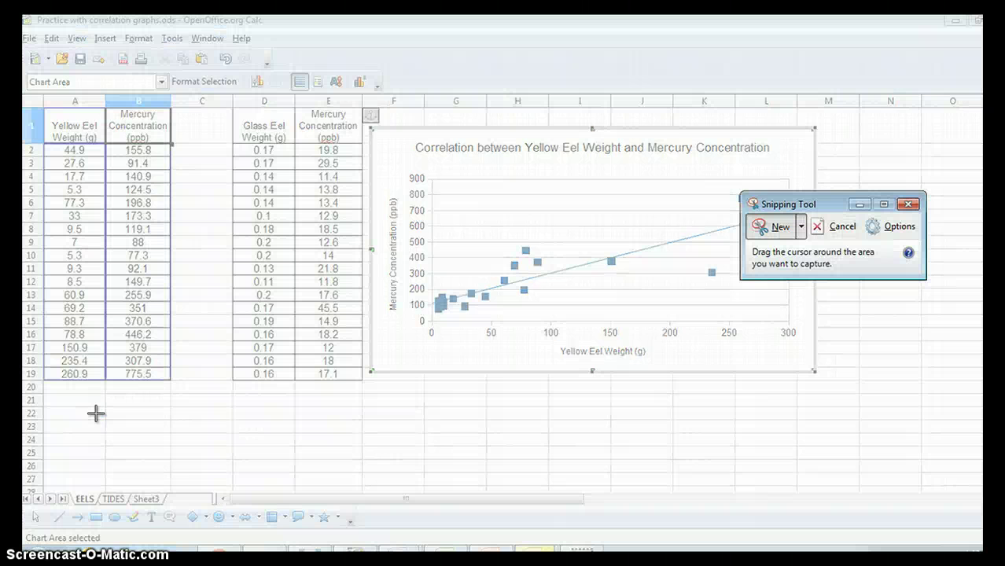
drag(779, 204, 141, 228)
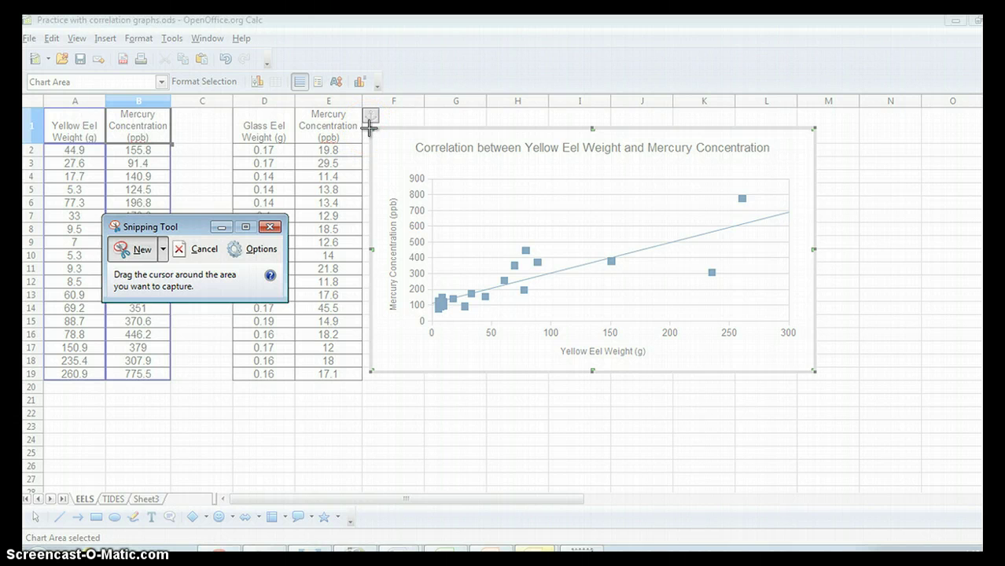
drag(369, 128, 817, 375)
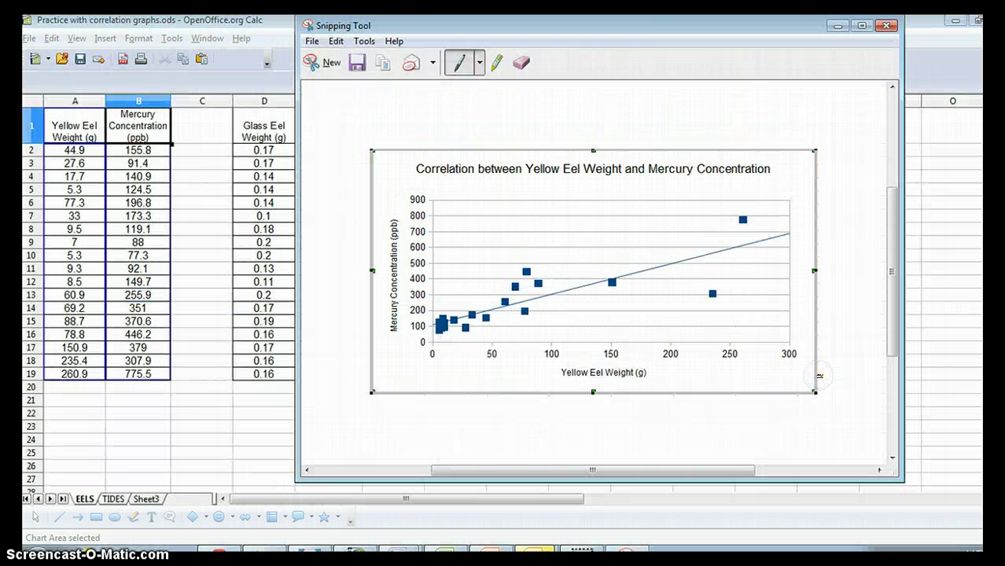
click(336, 44)
click(353, 63)
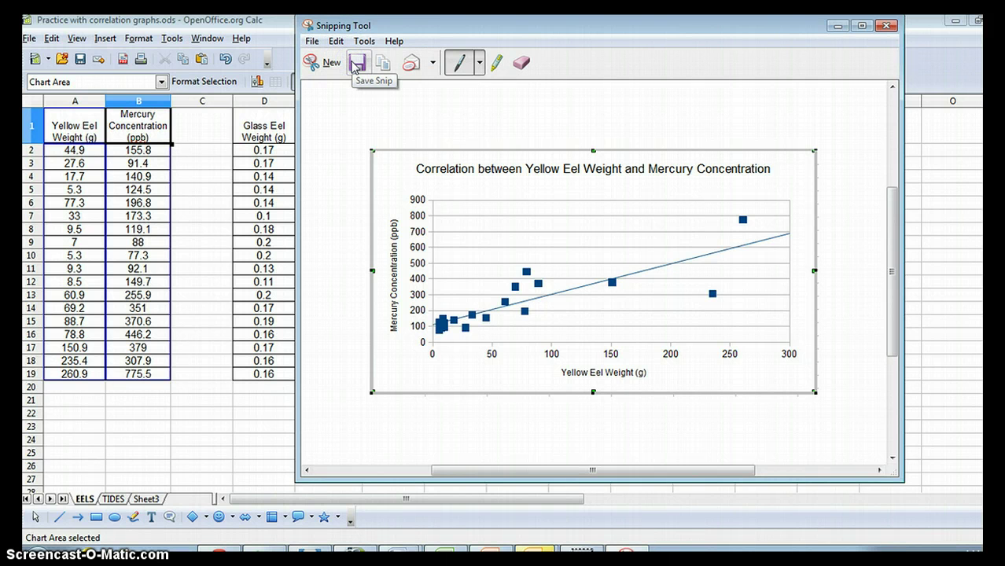
Switch back to OpenOffice Calc, create a new text document from it and paste the chart snip into the page
click(269, 24)
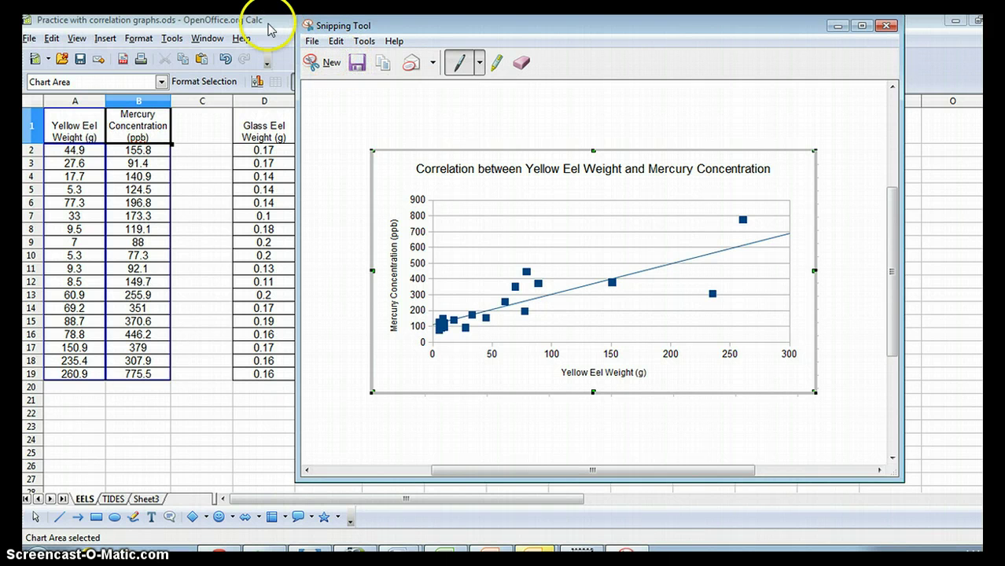
click(28, 37)
mouse_move(47, 58)
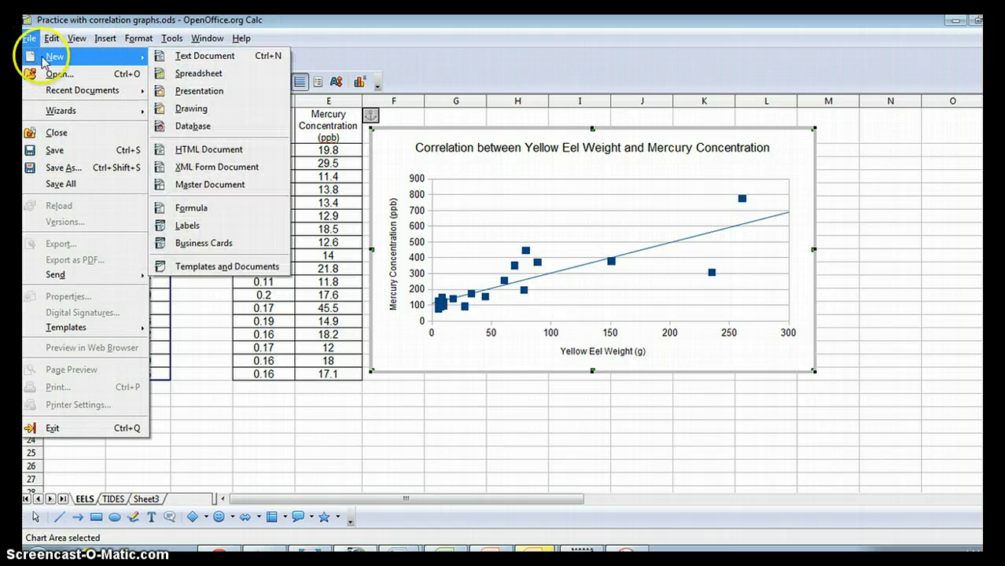
click(181, 55)
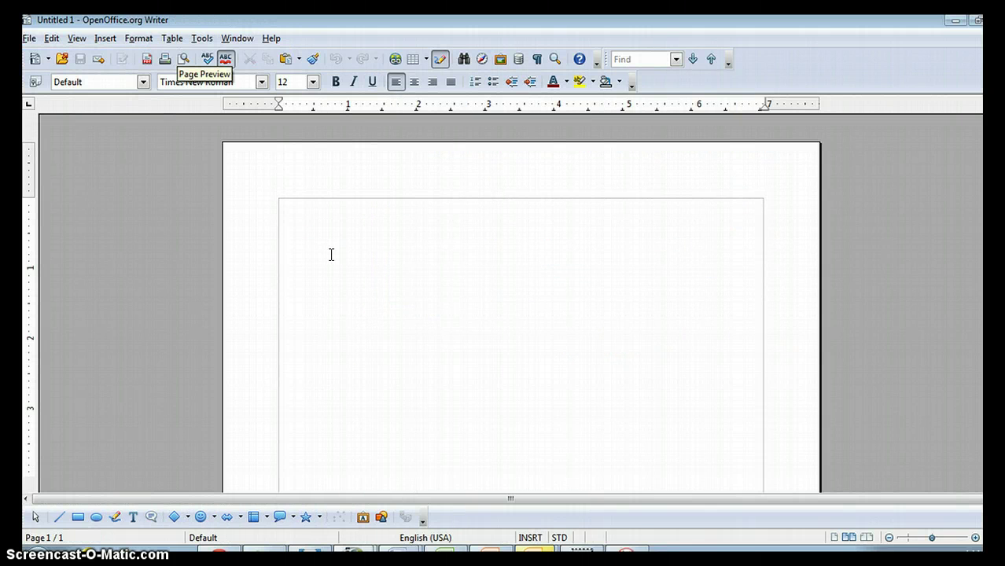
key(ctrl+v)
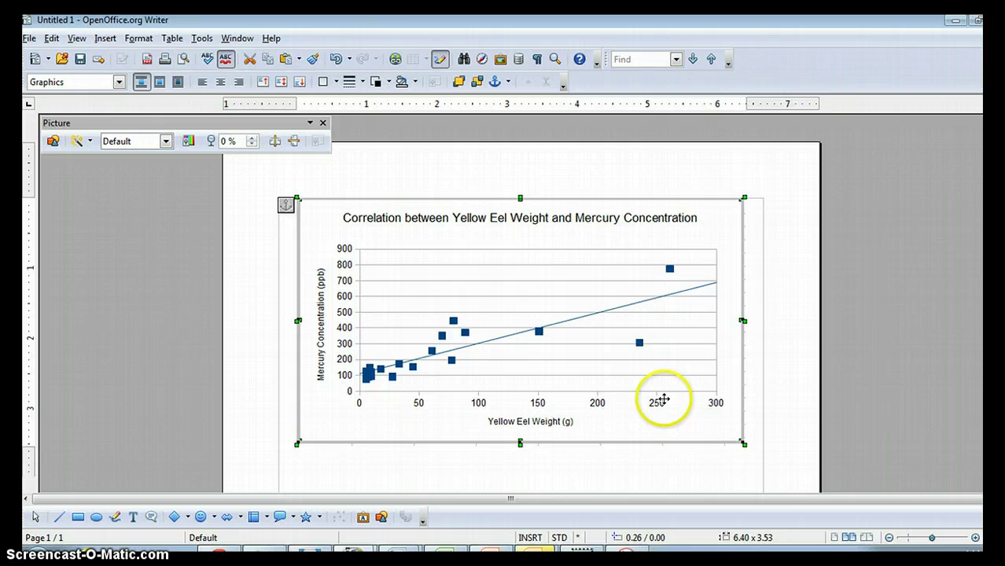
Scale the pasted chart picture down to about 4.76 x 2.73, restoring a wide shape after trying a narrower width
click(746, 437)
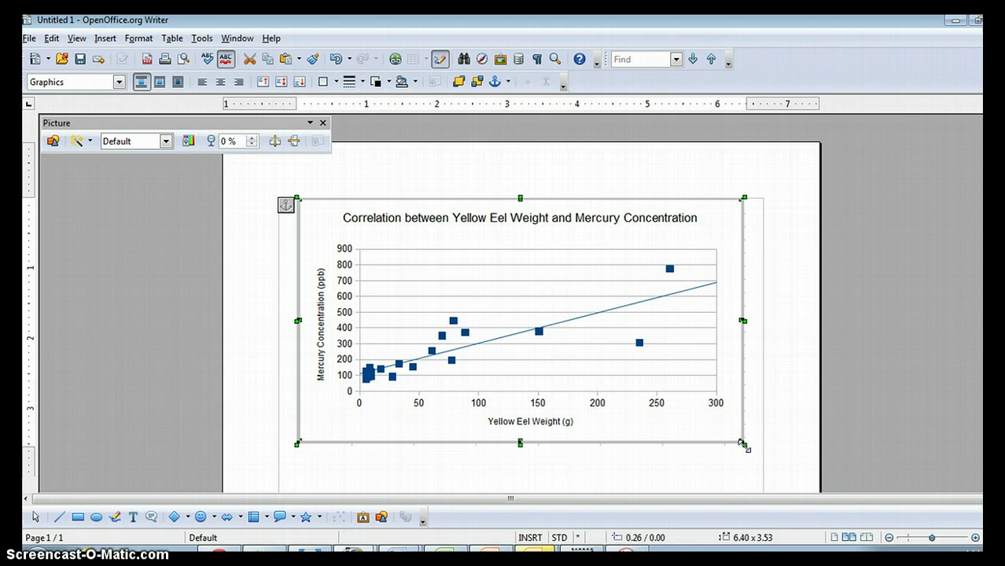
click(744, 445)
drag(745, 445, 651, 370)
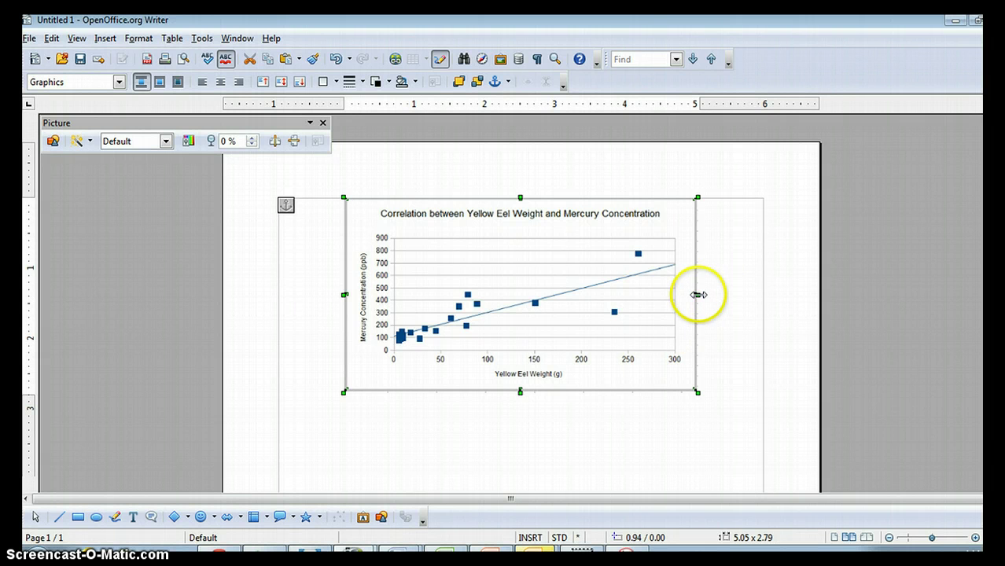
drag(699, 295, 566, 314)
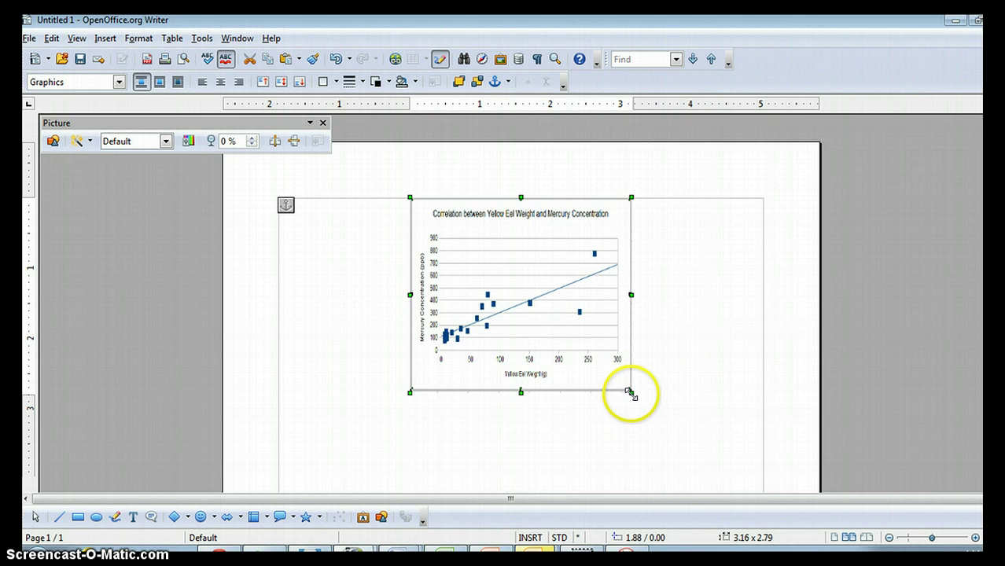
drag(630, 391, 744, 388)
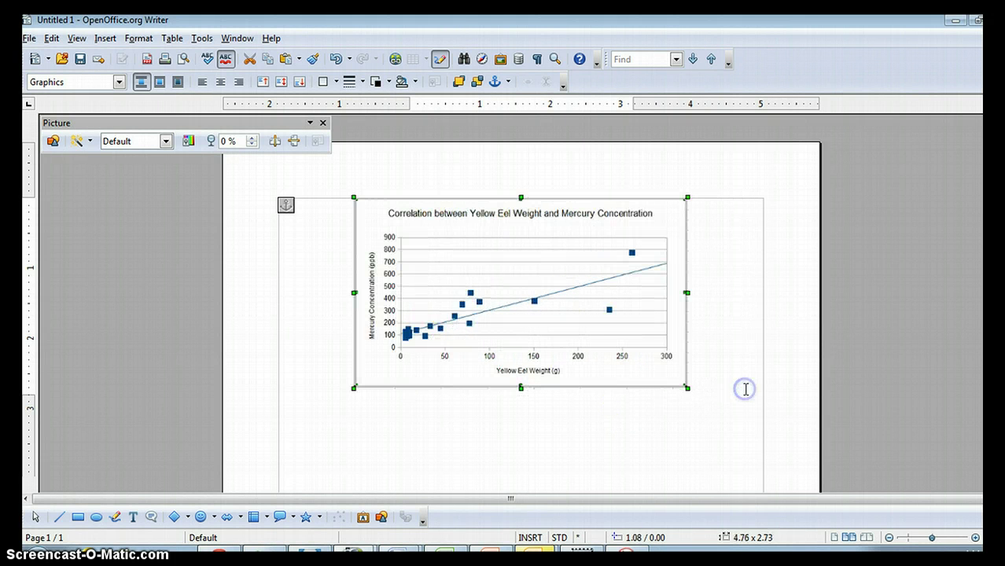